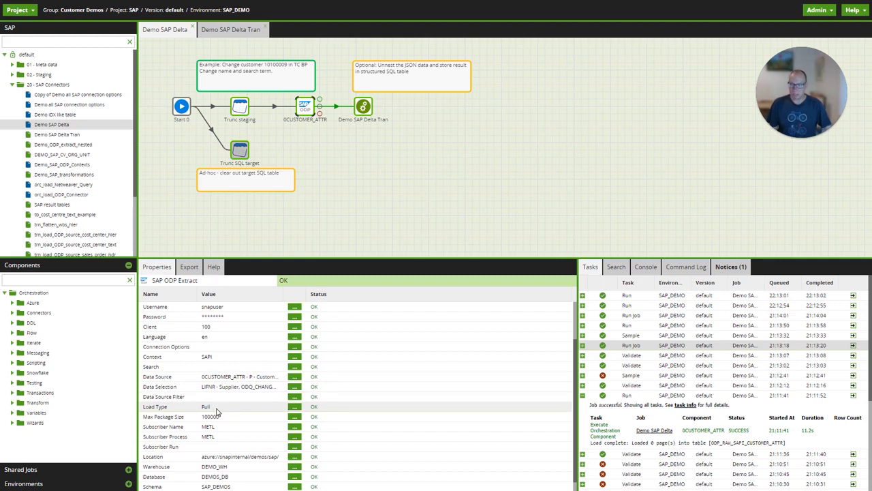
Run only the 0CUSTOMER_ATTR component in the SAP_DEMO environment and expand the new run's task details.
right_click(305, 108)
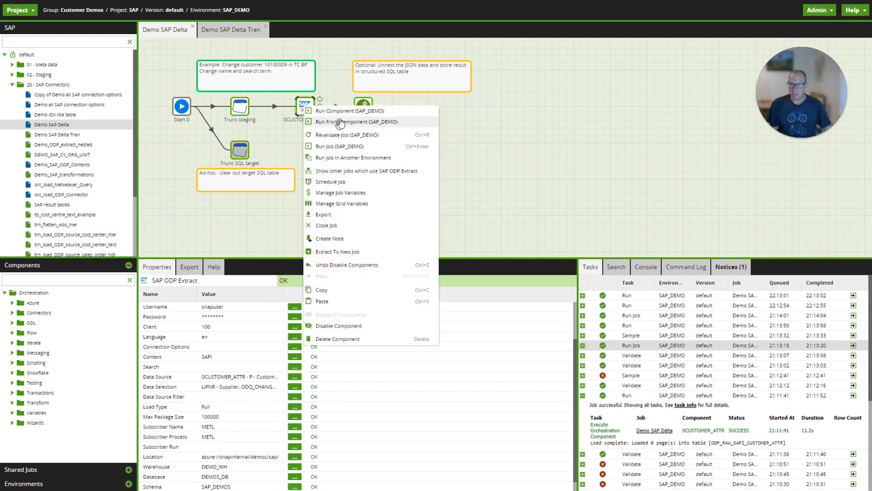
left_click(334, 107)
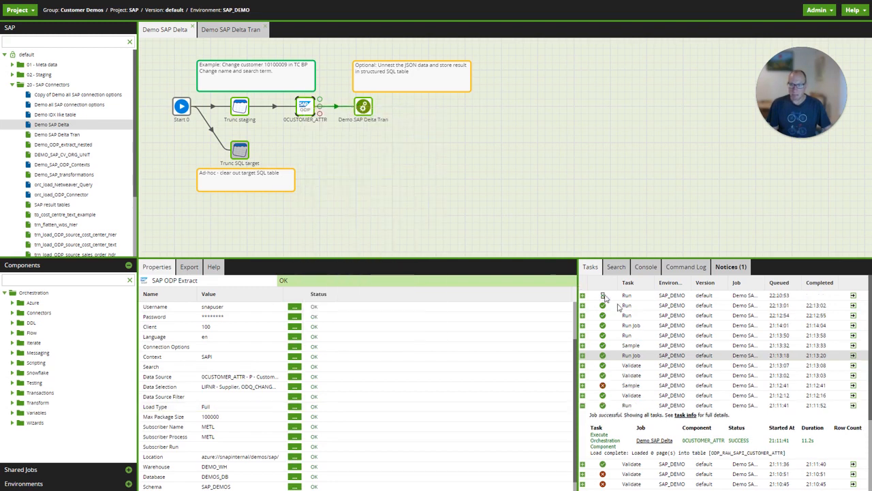
left_click(583, 295)
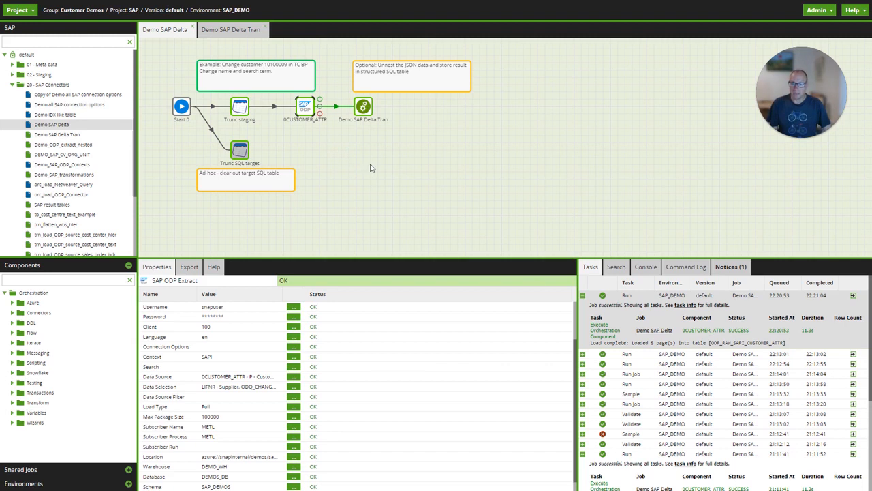
Switch to the Snowflake DEMO worksheet and run only the SELECT * query on ODP_RAW_SAPI_CUSTOMER_ATTR.
key("alt+Tab")
key("alt+Tab")
key("alt+Tab")
key("alt+Tab")
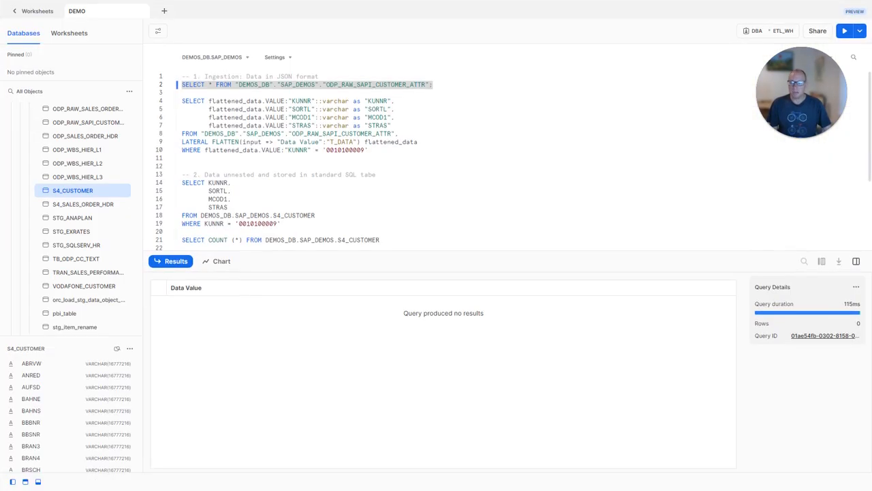
left_click(182, 93)
left_click_drag(433, 84, 182, 84)
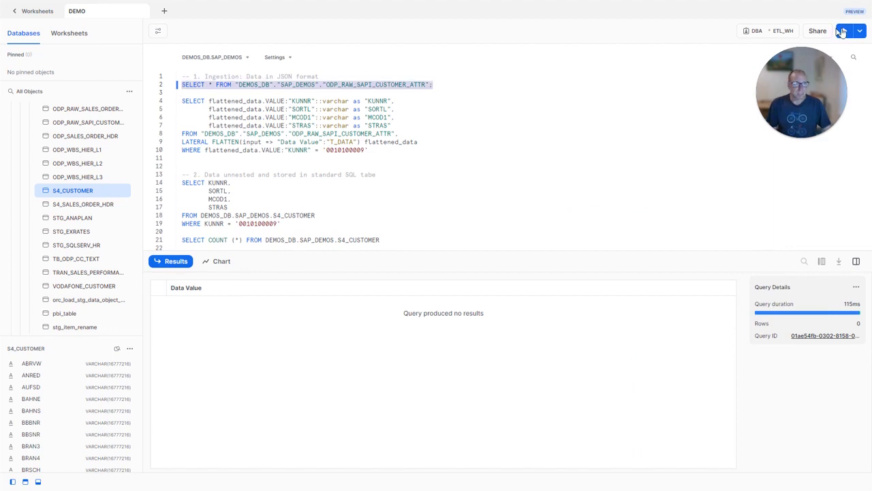
left_click(846, 32)
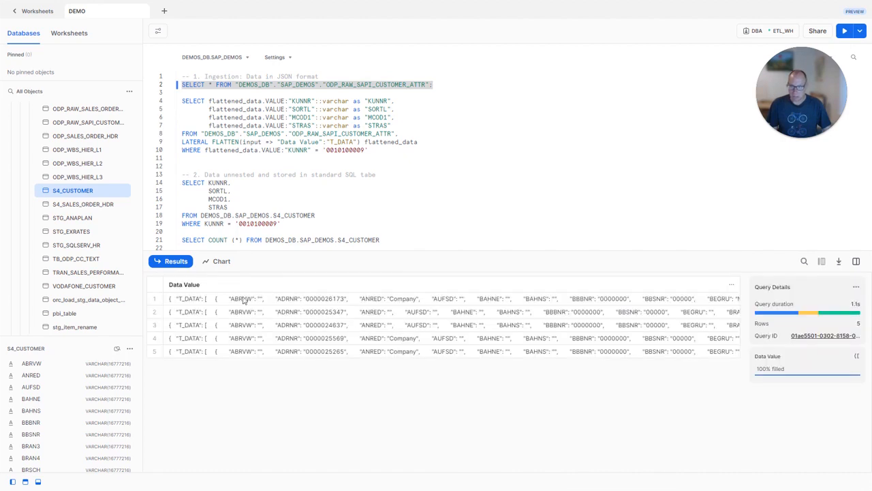
Examine the full JSON content of the first result row's Data Value.
left_click(240, 300)
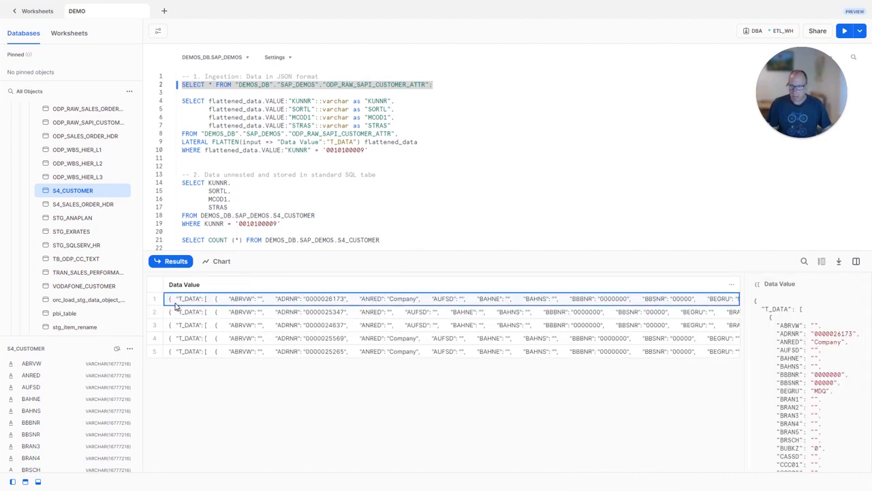
scroll(848, 313, "down", 15)
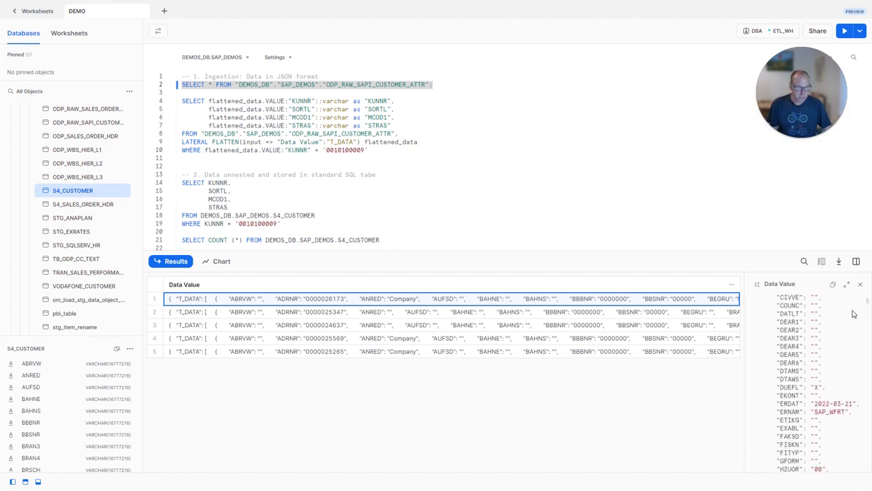
scroll(853, 337, "up", 10)
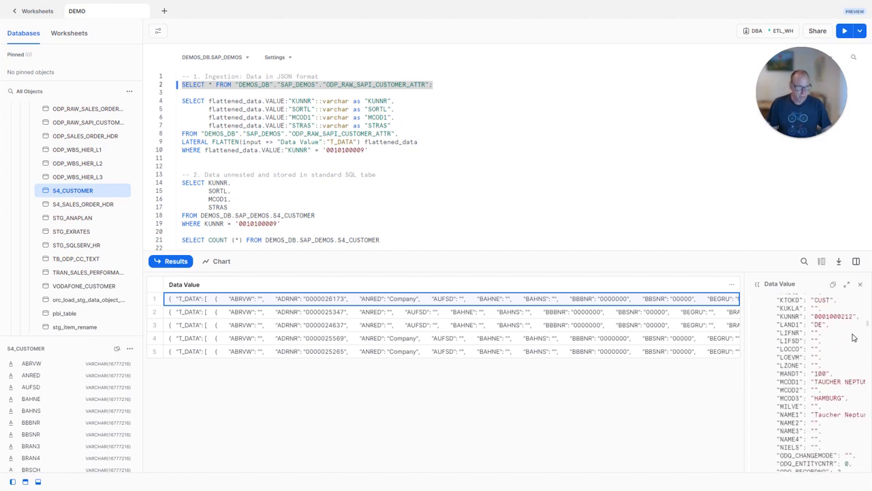
scroll(852, 337, "up", 5)
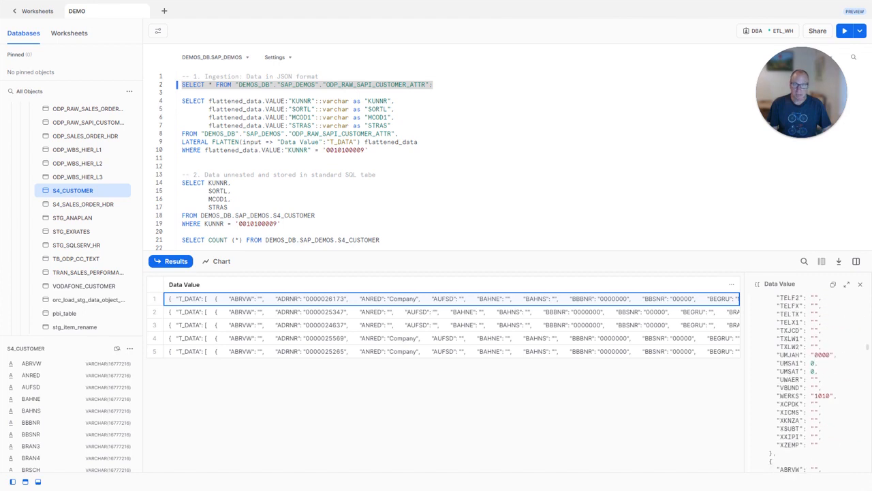
Run the LATERAL FLATTEN query for KUNNR, SORTL, MCOD1 and STRAS without its WHERE clause.
left_click(353, 109)
left_click_drag(181, 101, 418, 142)
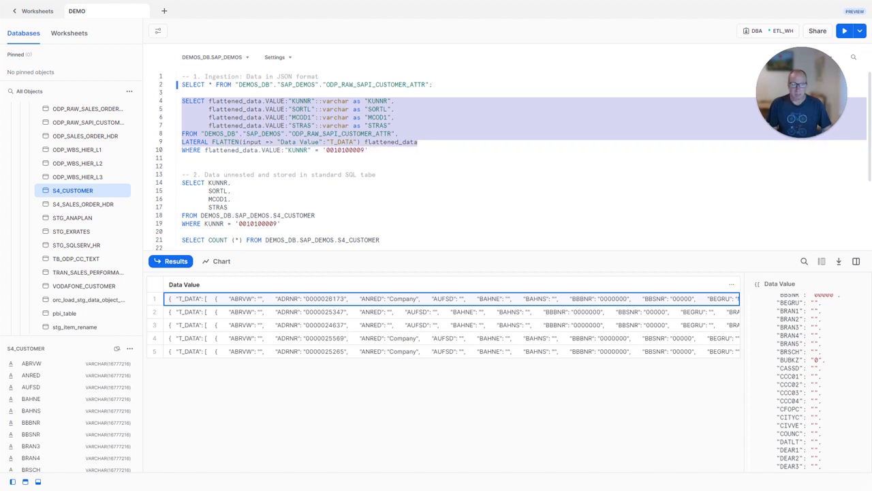
left_click(844, 31)
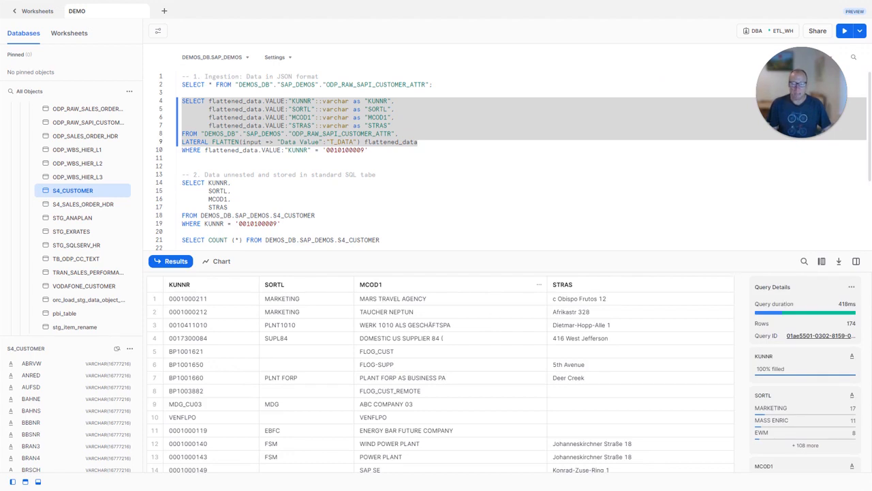
Switch back to Matillion and open the Demo SAP Delta Tran transformation from its component in the orchestration job.
key("alt+Tab")
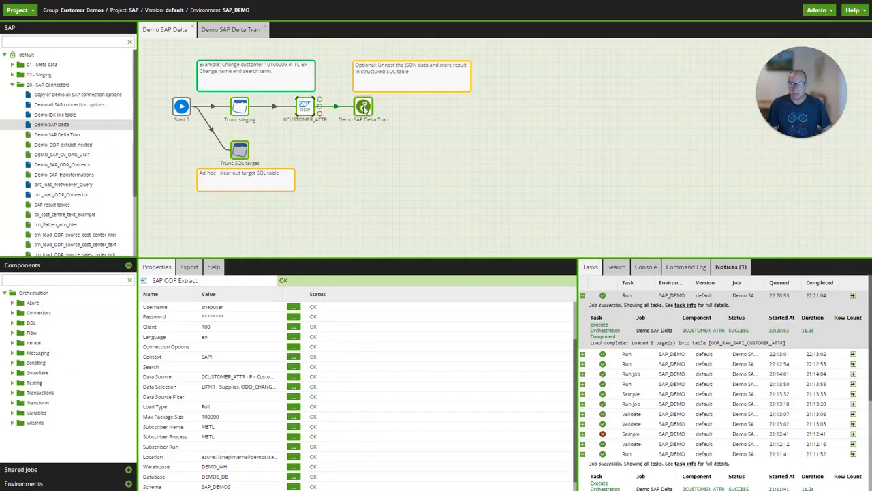
left_click(364, 108)
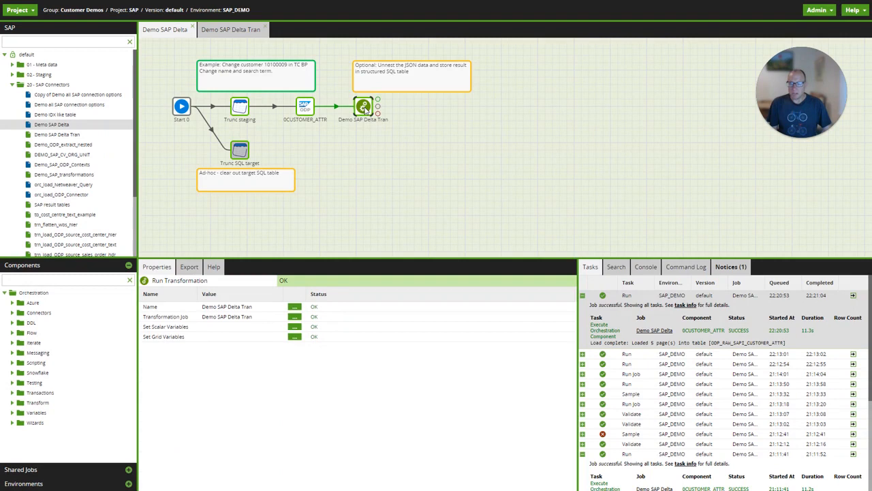
double_click(365, 109)
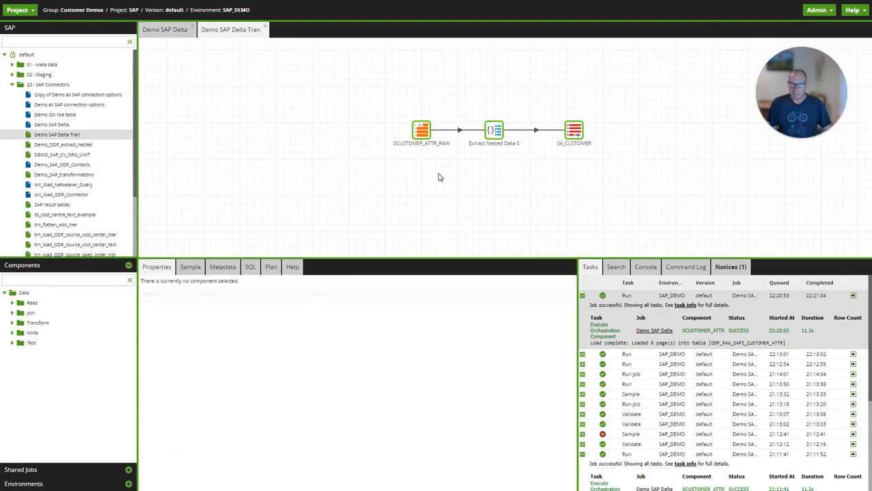
Try to sample the data of the 0CUSTOMER_ATTR_RAW component and revalidate the transformation job for SAP_DEMO.
left_click(421, 130)
left_click(192, 267)
left_click(156, 283)
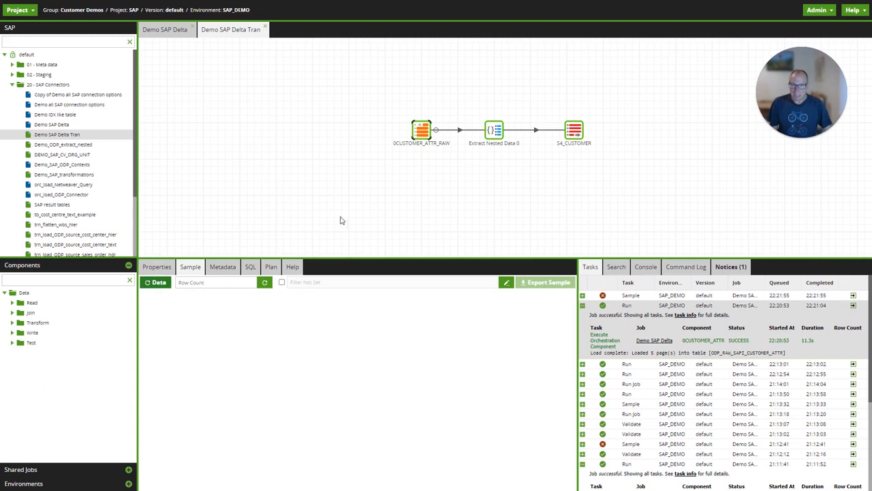
right_click(417, 173)
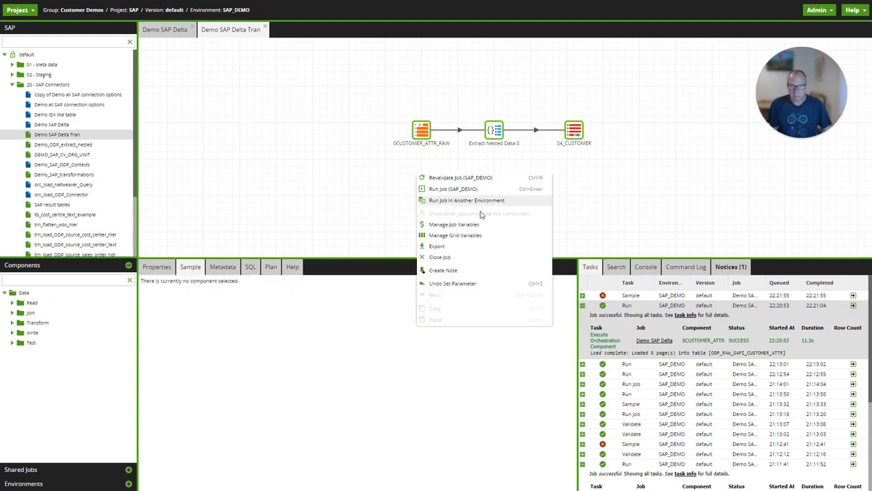
left_click(461, 178)
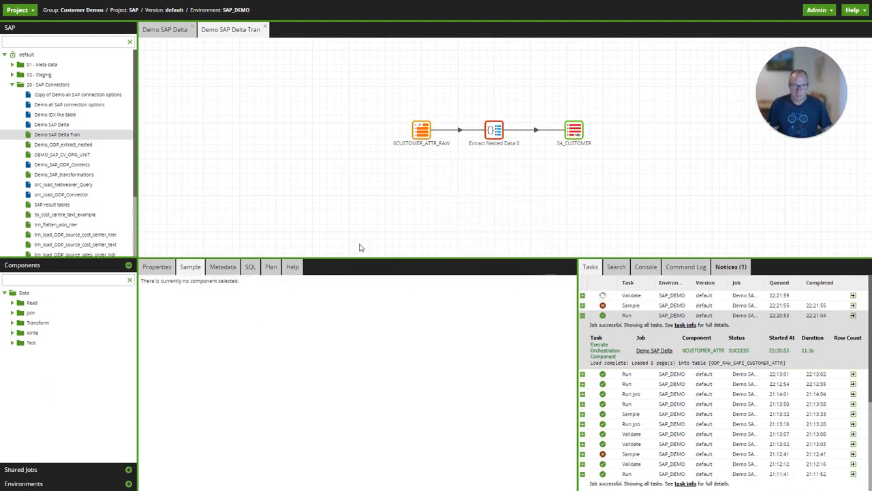
Sample the 0CUSTOMER_ATTR_RAW data and widen the Data Value column.
left_click(422, 131)
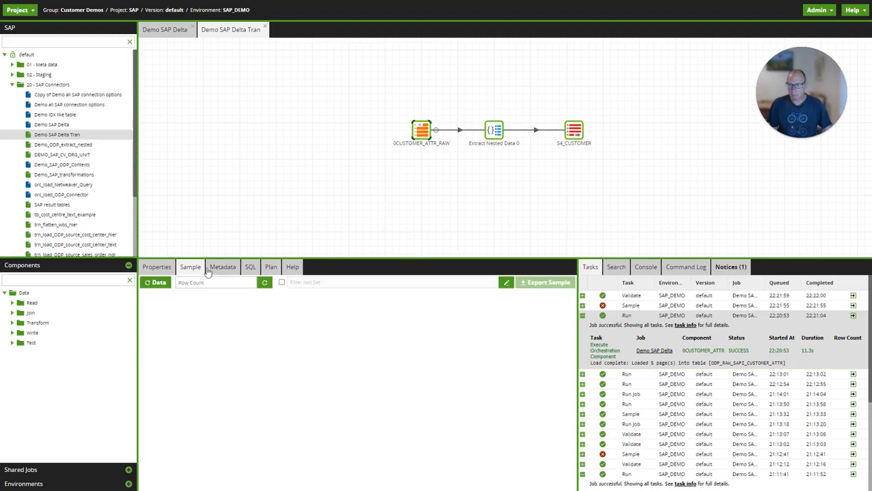
left_click(156, 283)
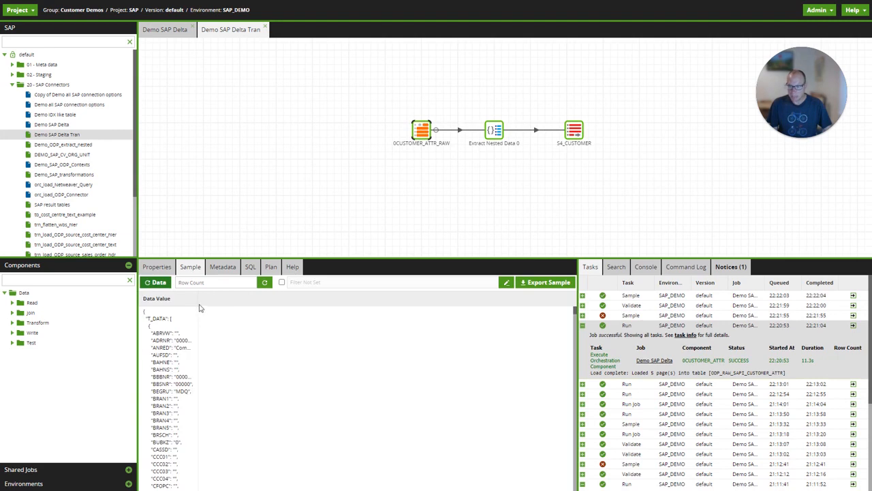
left_click_drag(199, 303, 243, 303)
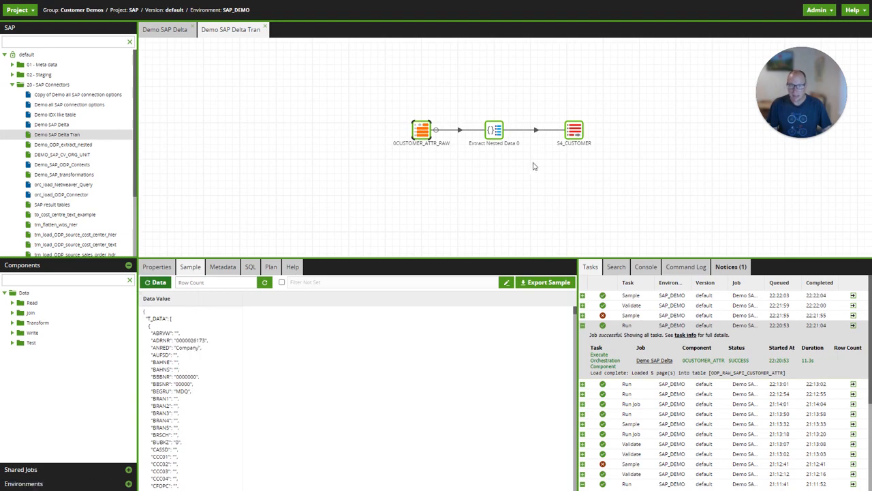
Review the properties of Extract Nested Data 0 and the S4_CUSTOMER table output, and run the transformation job in SAP_DEMO.
left_click(494, 132)
left_click(157, 266)
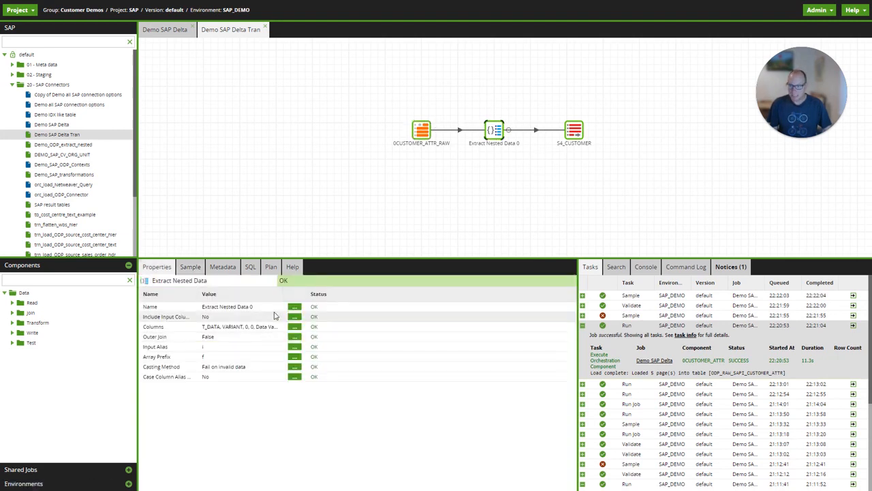
left_click(575, 130)
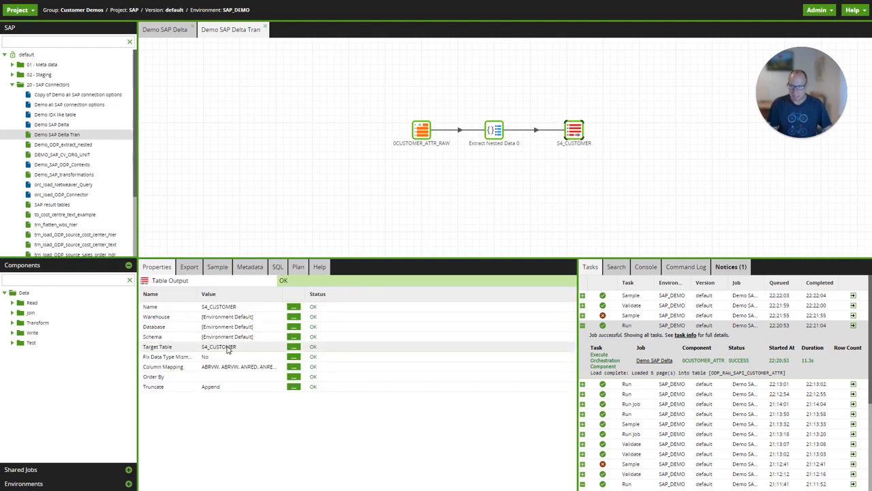
right_click(311, 180)
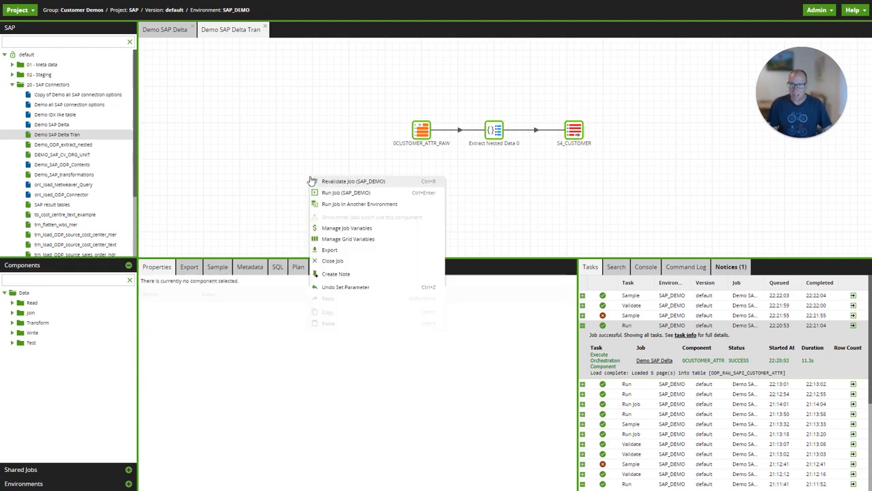
left_click(360, 194)
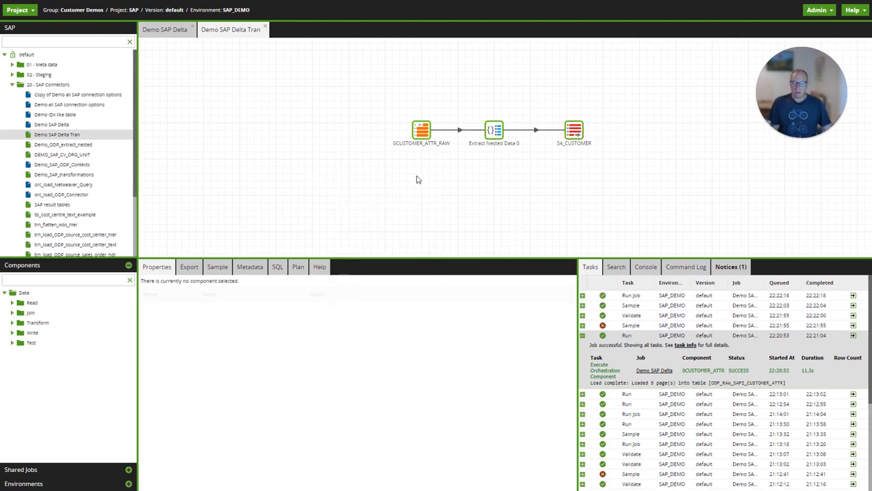
Switch to the Snowflake worksheet and run the single-customer query on the S4_CUSTOMER table, including its WHERE clause.
key("alt+Tab")
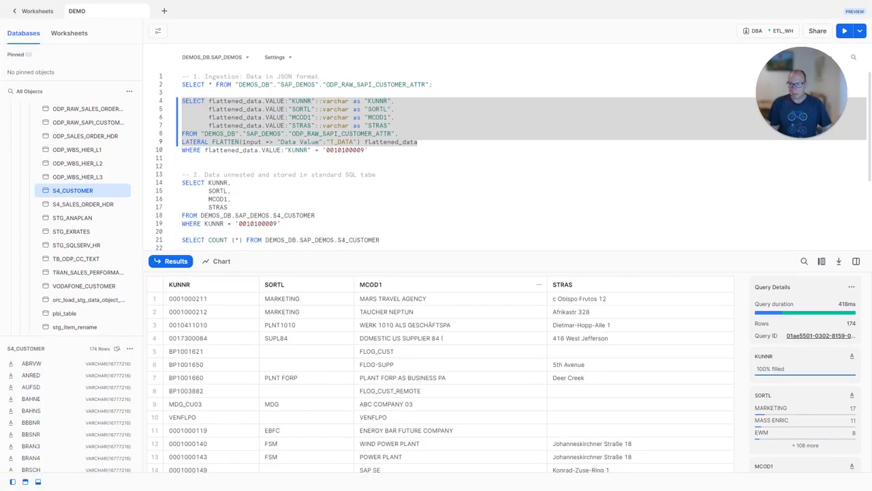
left_click_drag(182, 182, 315, 223)
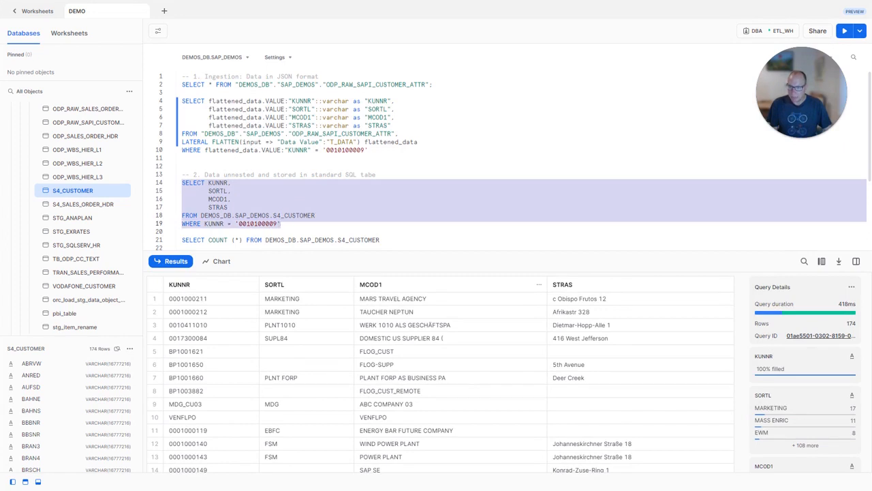
left_click(844, 30)
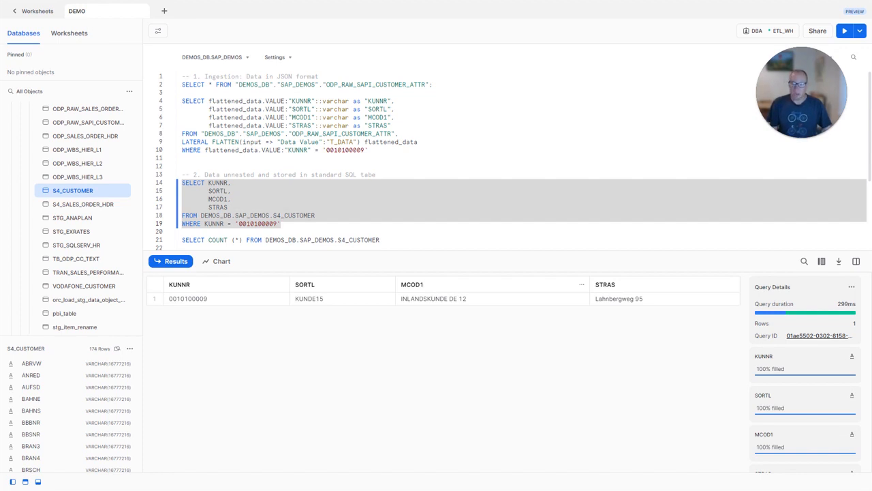
Switch back to Matillion and set the Load Type of 0CUSTOMER_ATTR in the Demo SAP Delta job to Delta.
key("alt+Tab")
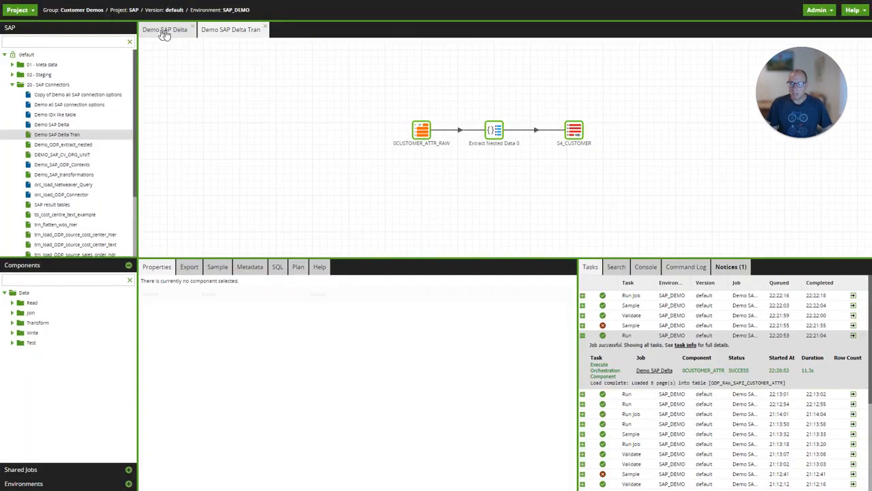
left_click(165, 31)
left_click(302, 109)
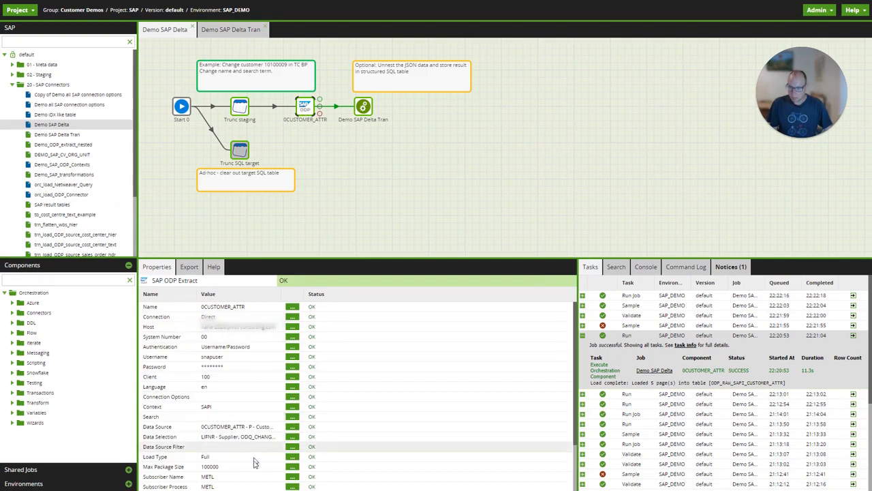
left_click(292, 456)
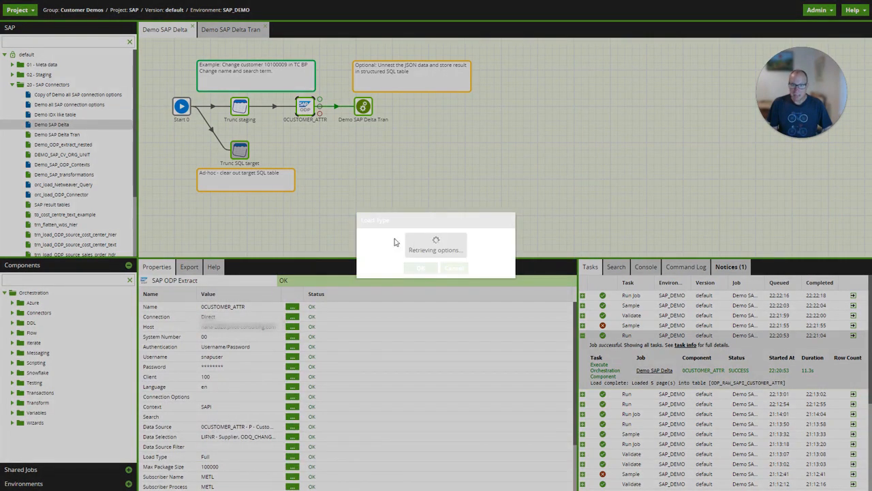
left_click(437, 237)
left_click(382, 261)
left_click(421, 269)
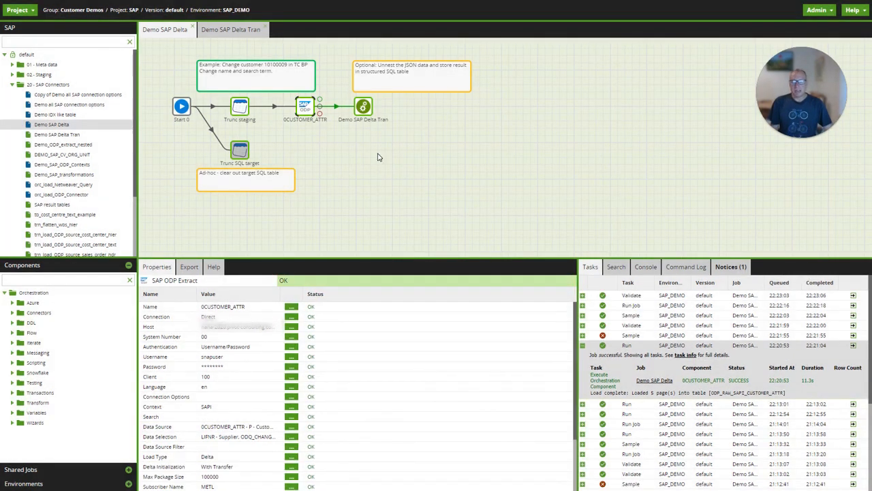
Run the 0CUSTOMER_ATTR component with its delta load setting in the SAP_DEMO environment.
right_click(307, 106)
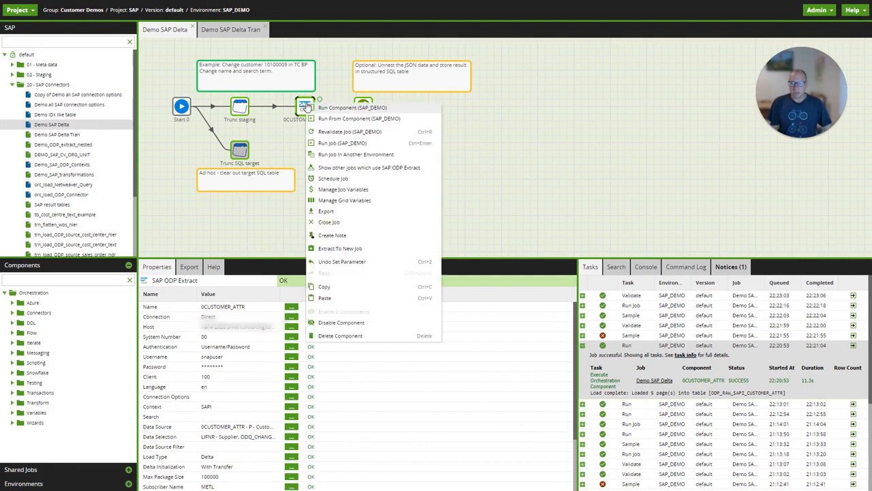
left_click(348, 107)
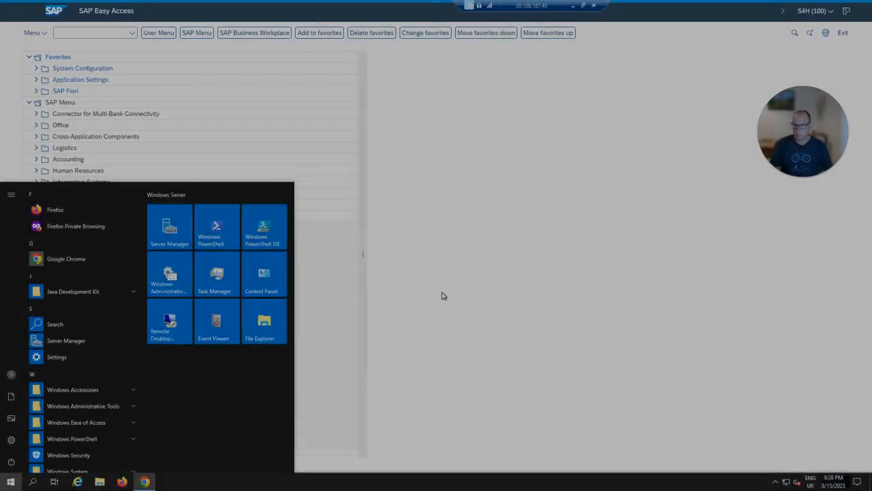
Dismiss the Windows Start menu covering SAP Easy Access in the remote desktop.
left_click(443, 291)
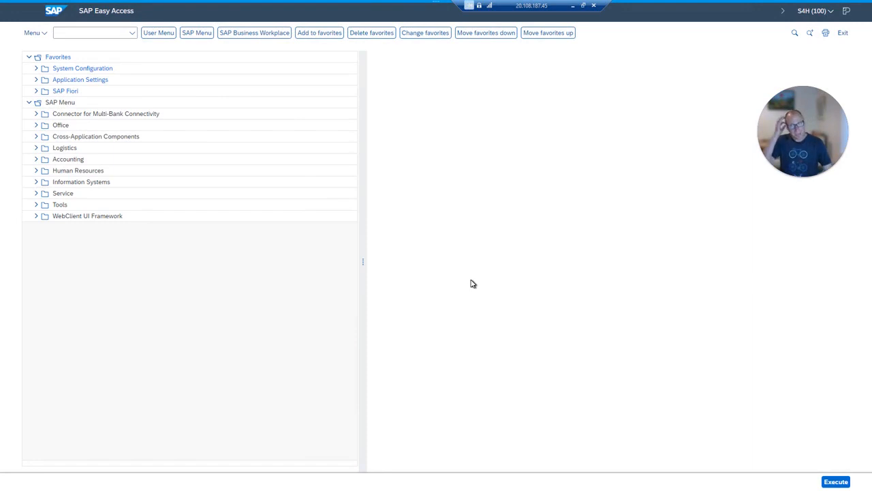
Go to the Maintain Business Partner transaction with /nbp, search by the prefilled business partner number, and open the matching record.
left_click(81, 33)
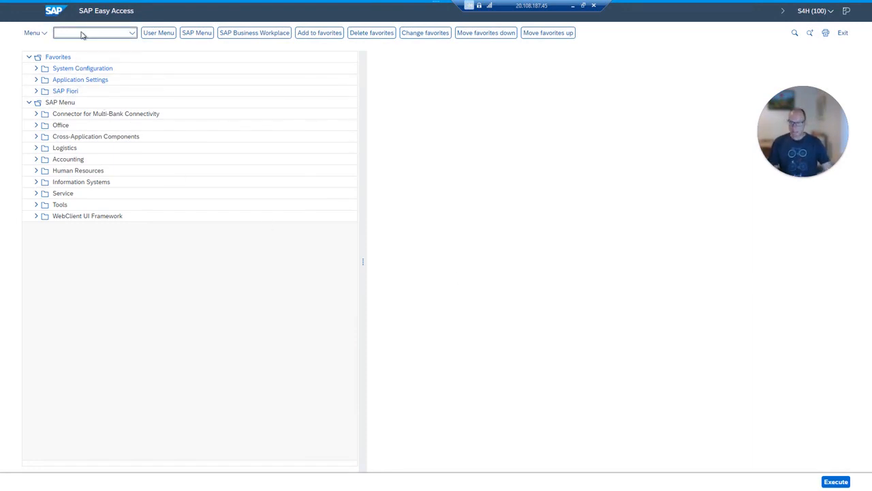
type("/nbp")
key("Return")
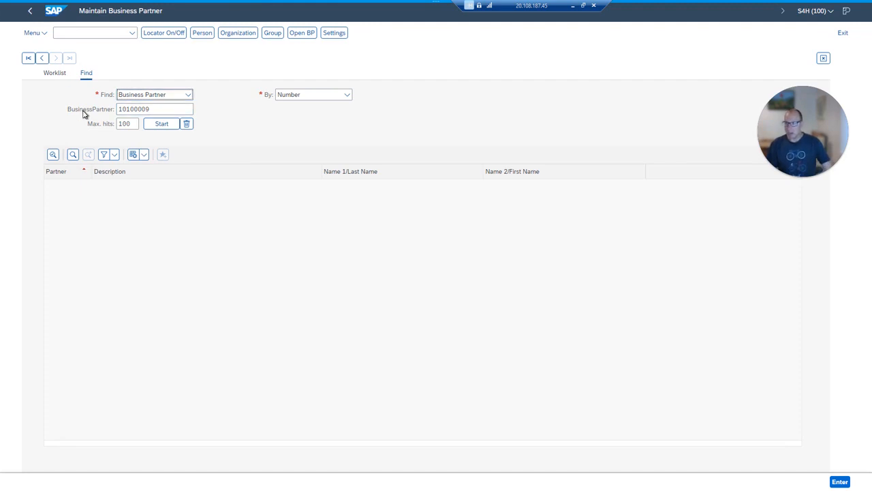
left_click(164, 114)
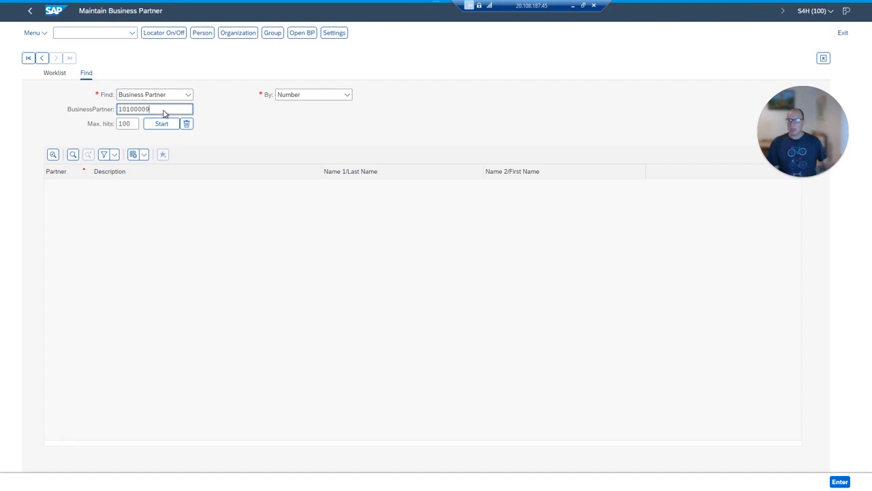
key("Return")
double_click(146, 186)
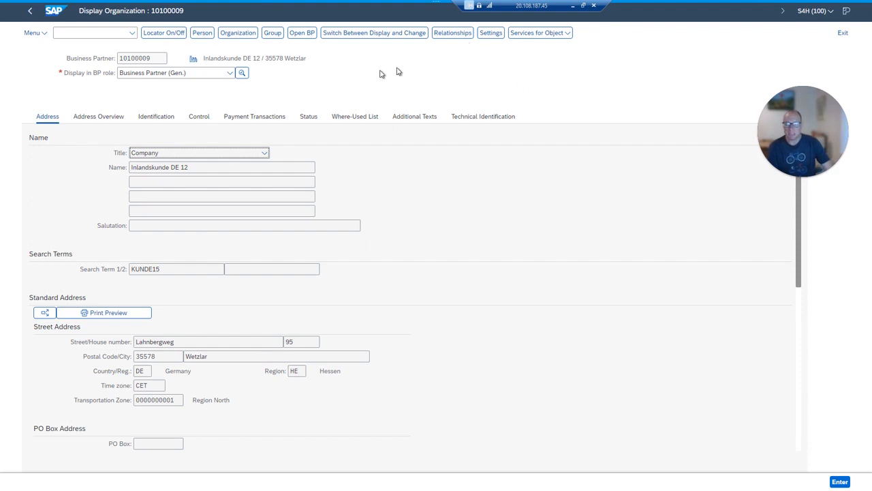
Make the business partner editable, set Name to Inlandskunde DE 18 and Search Term to KUNDE18, update the house number, and save.
left_click(390, 34)
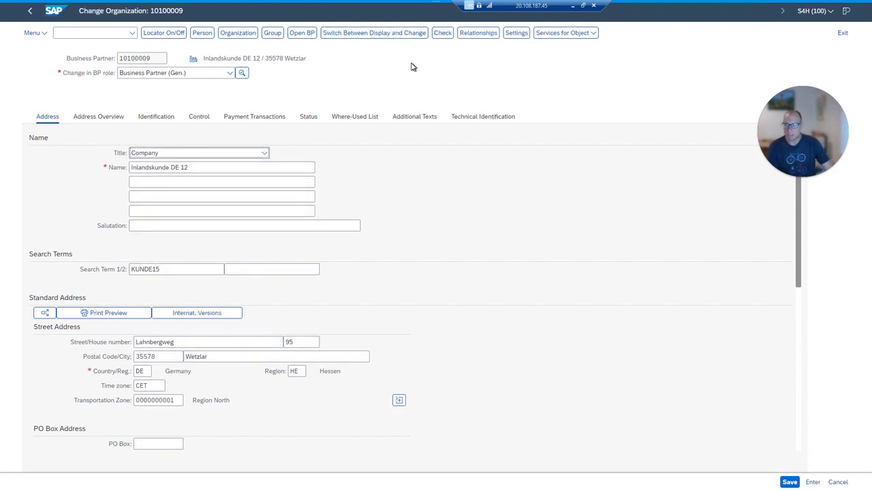
left_click(197, 171)
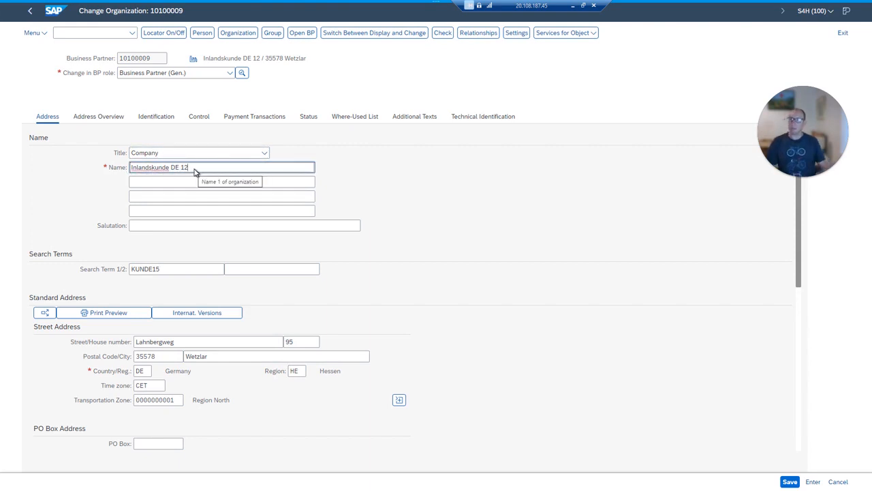
key("BackSpace")
left_click(164, 269)
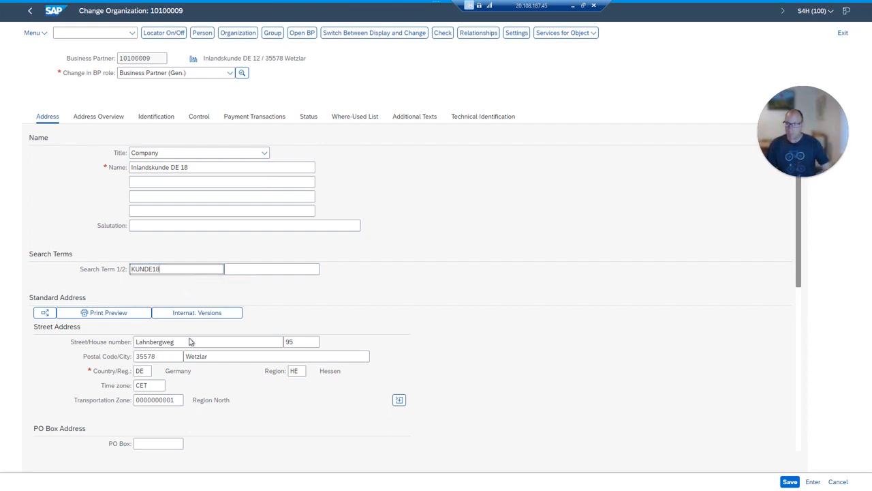
left_click(297, 343)
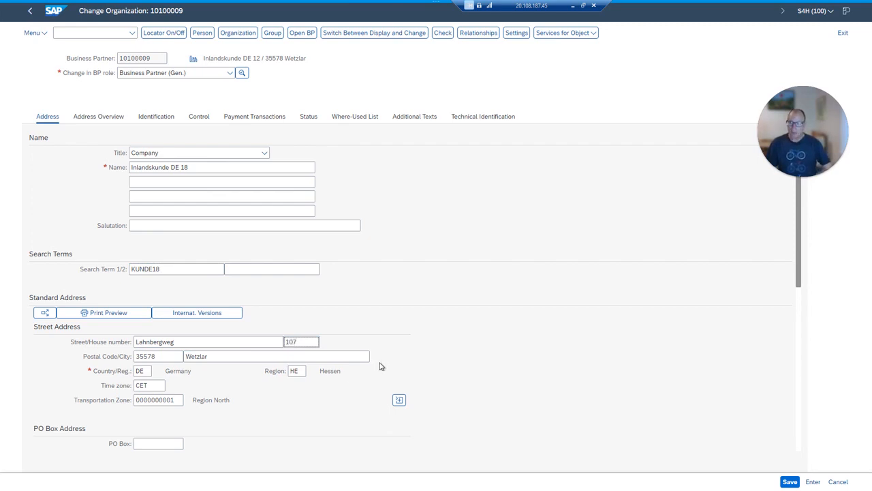
left_click(790, 482)
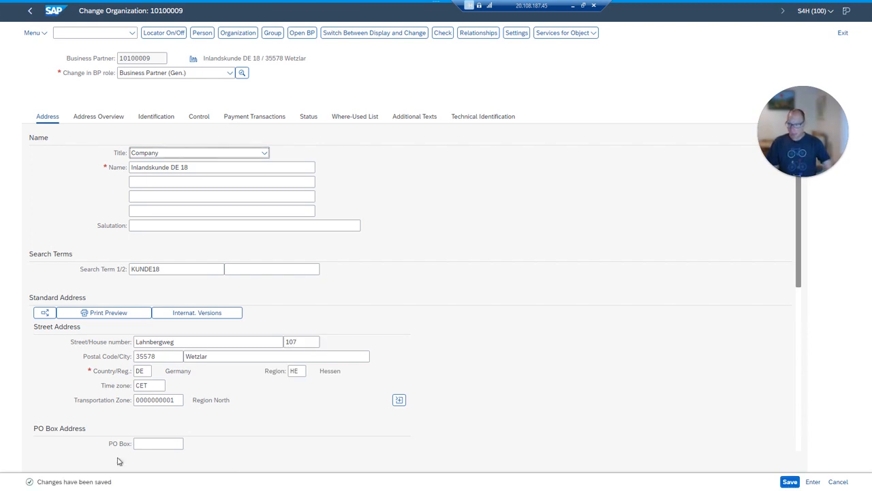
Switch to Matillion, run the 0CUSTOMER_ATTR delta extract component in SAP_DEMO, and review its task details and load properties.
left_click(573, 6)
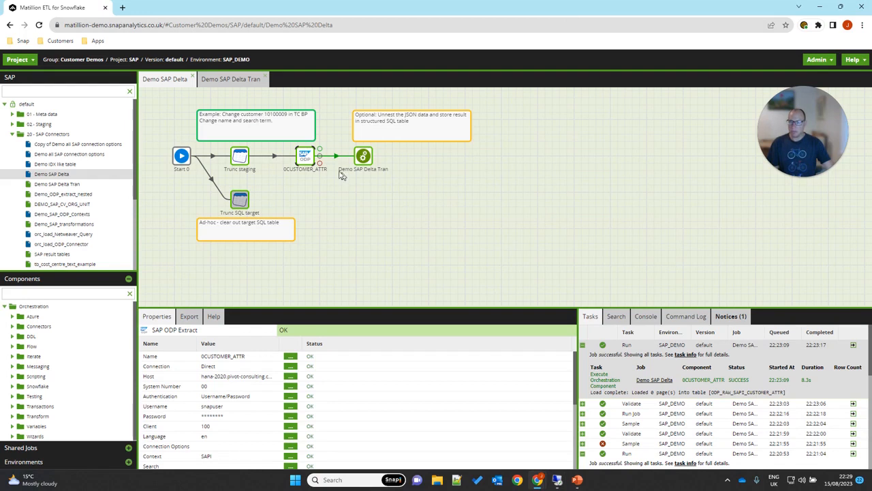
right_click(305, 158)
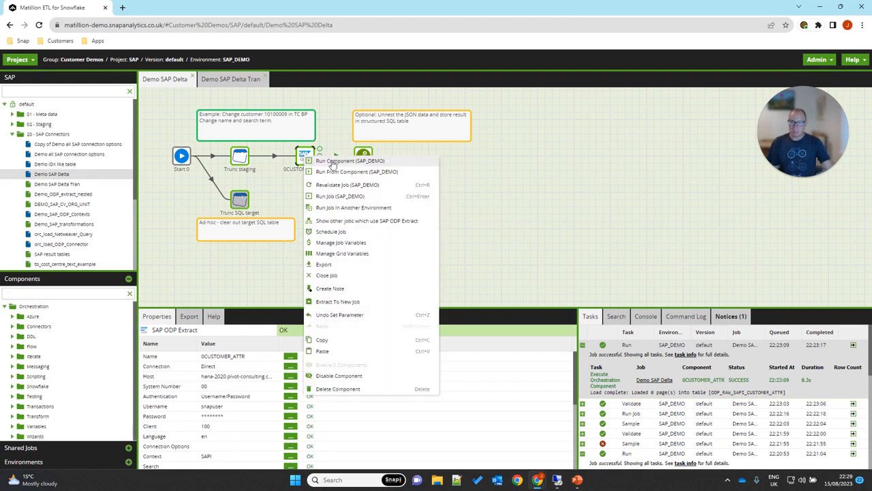
left_click(341, 163)
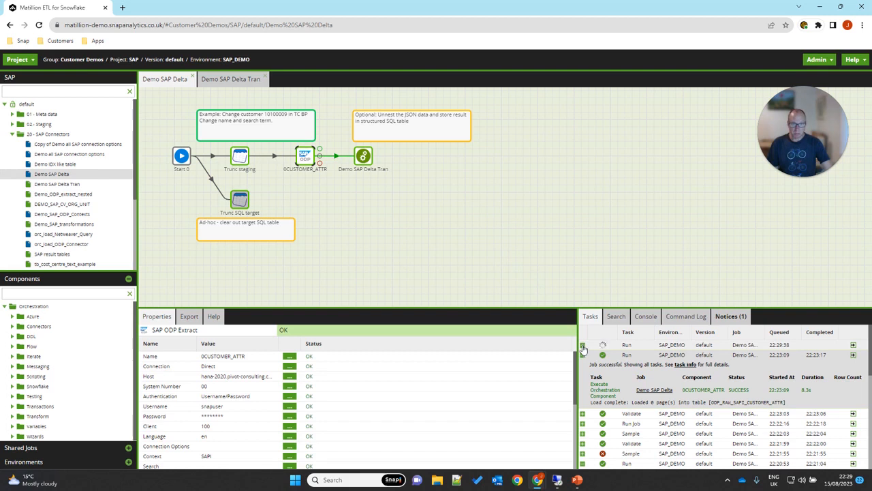
left_click(583, 345)
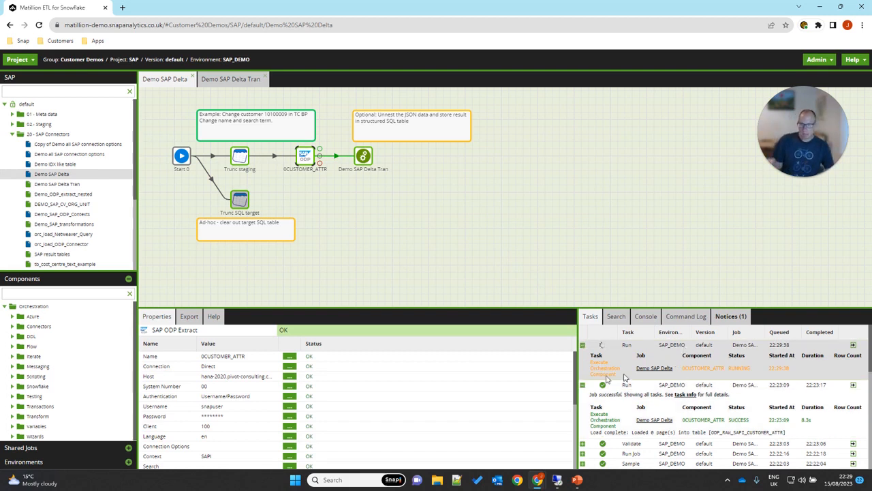
scroll(505, 393, "down", 5)
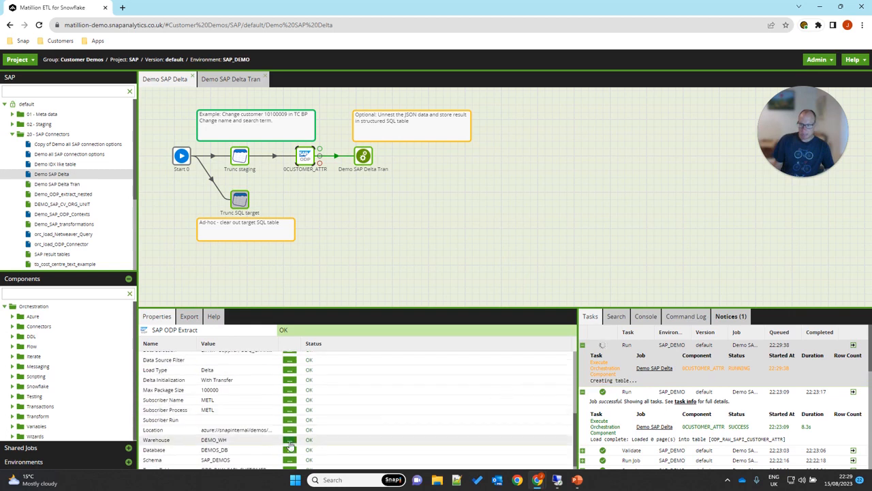
scroll(266, 426, "down", 1)
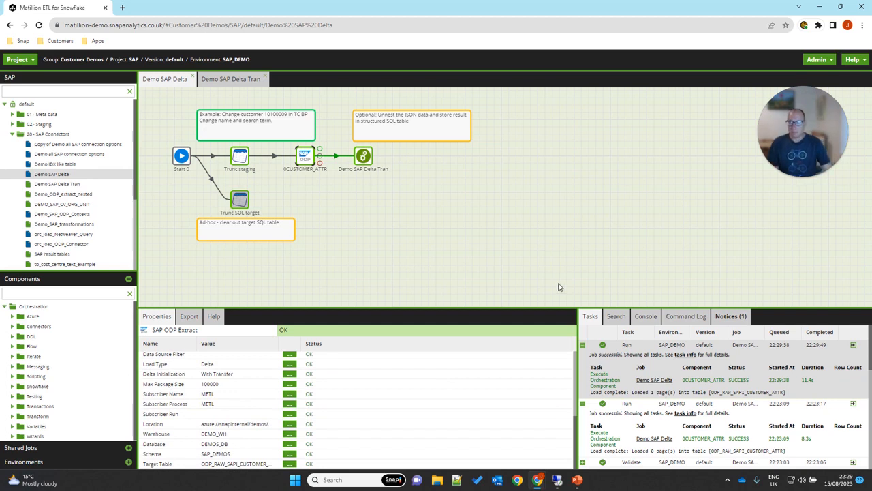
Switch to the Snowflake worksheet, run the SELECT * query on ODP_RAW_SAPI_CUSTOMER_ATTR, and inspect the returned JSON in full.
key("alt+Tab")
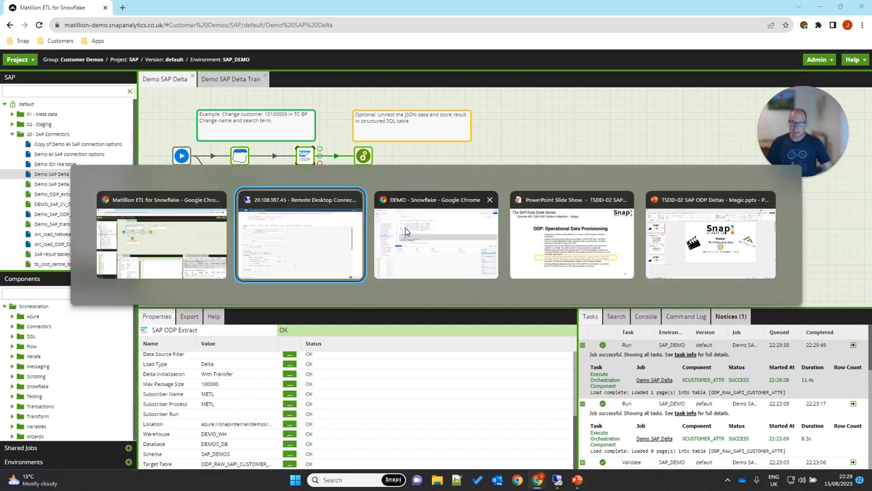
key("alt+Tab")
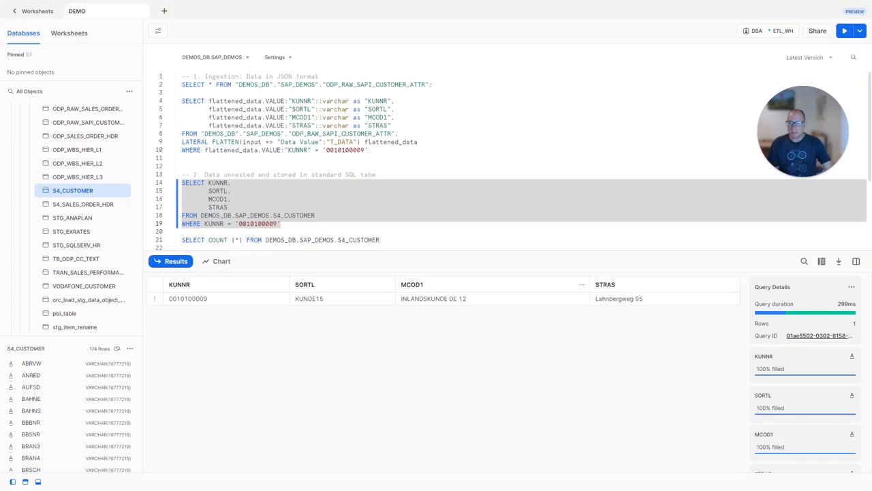
left_click_drag(434, 84, 175, 85)
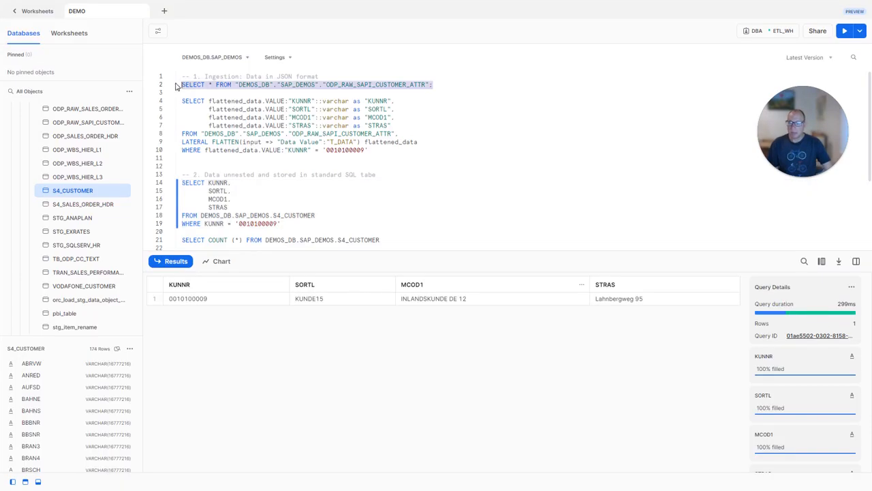
left_click(173, 264)
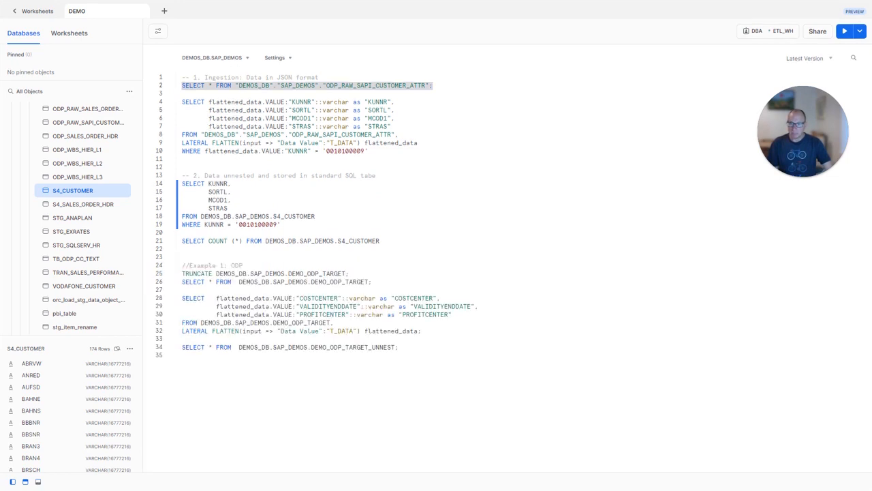
key("ctrl+Return")
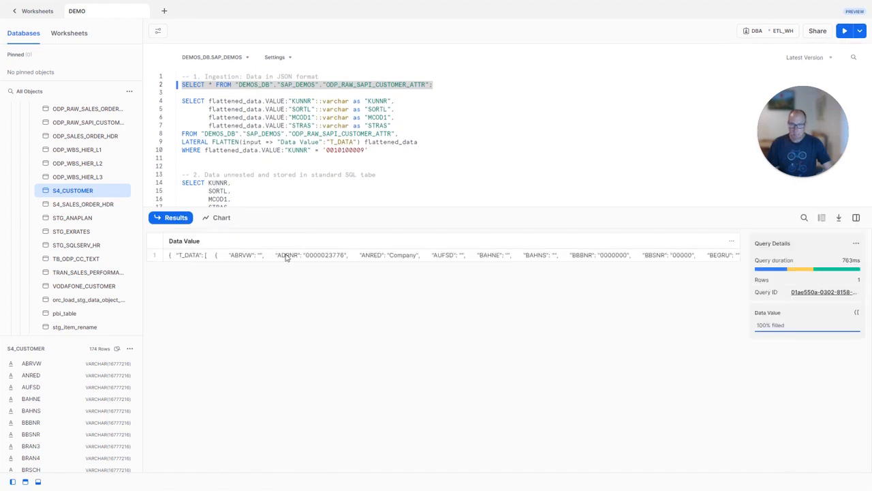
left_click(346, 258)
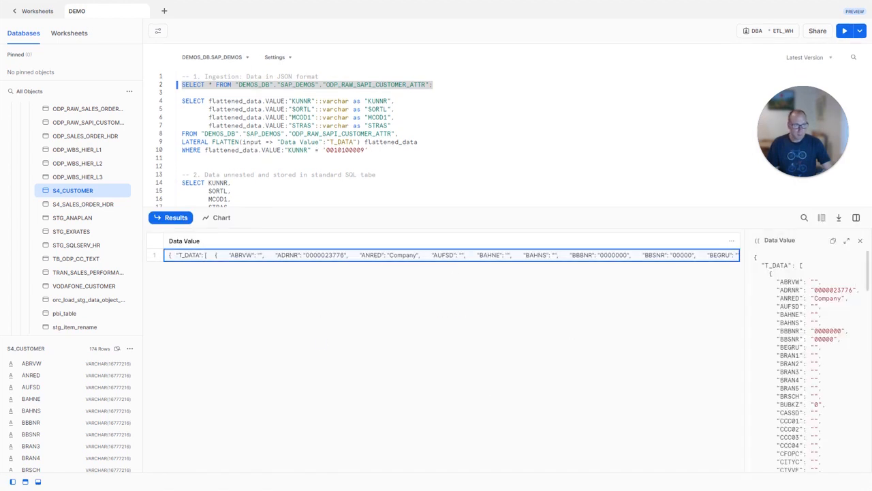
left_click_drag(868, 276, 871, 476)
Run the flattened query on ODP_RAW_SAPI_CUSTOMER_ATTR that extracts KUNNR, SORTL, MCOD1 and STRAS for the single customer.
left_click_drag(182, 101, 369, 151)
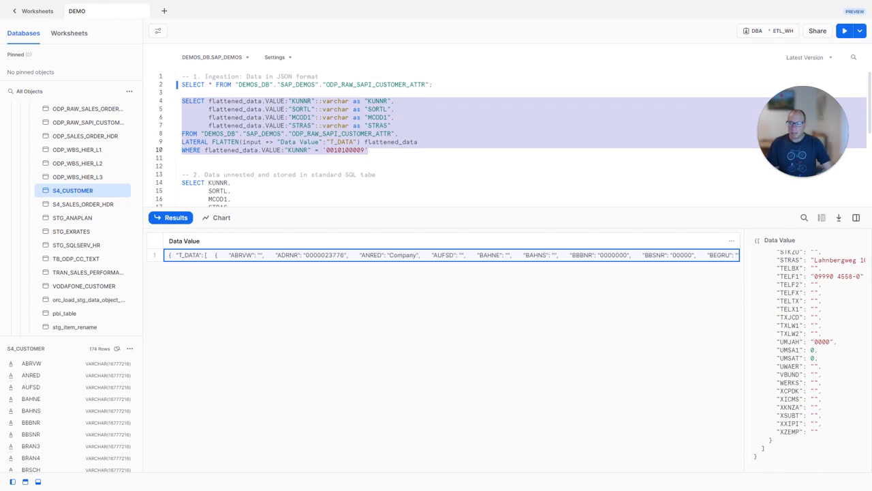
left_click(845, 31)
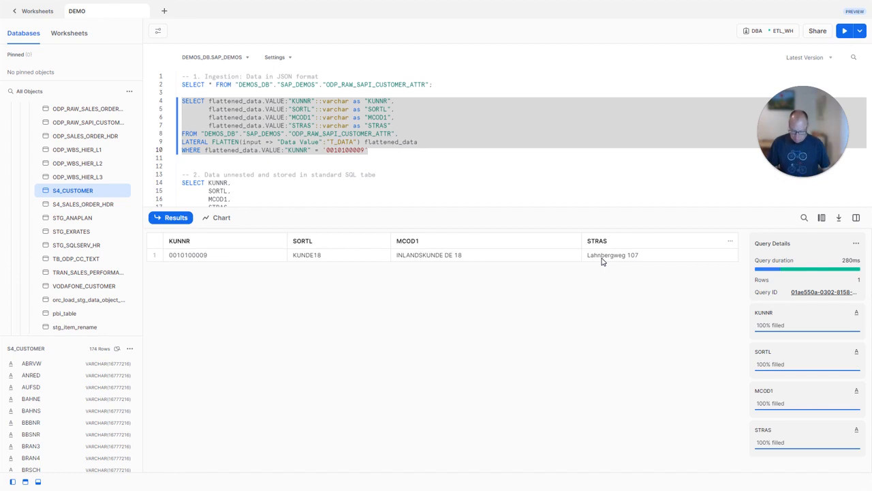
mouse_move(807, 175)
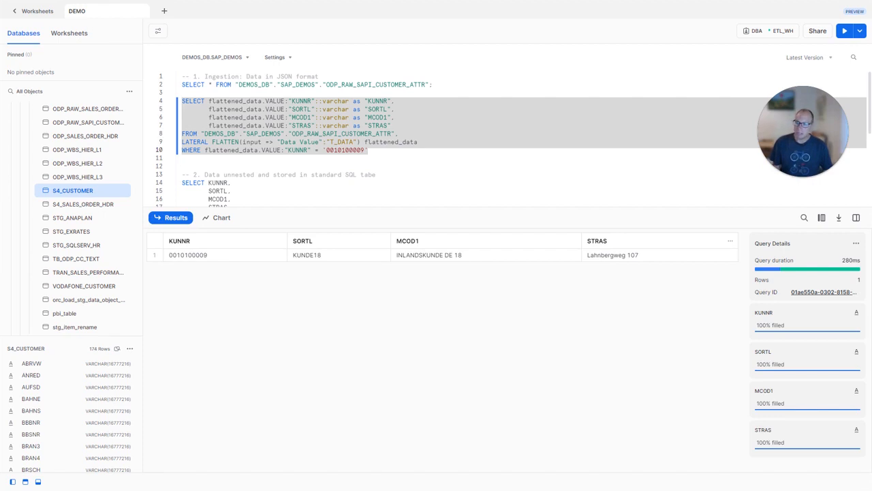
Switch back to Matillion, open the Demo SAP Delta Tran transformation from the orchestration job, and run it in SAP_DEMO.
key("alt+Tab")
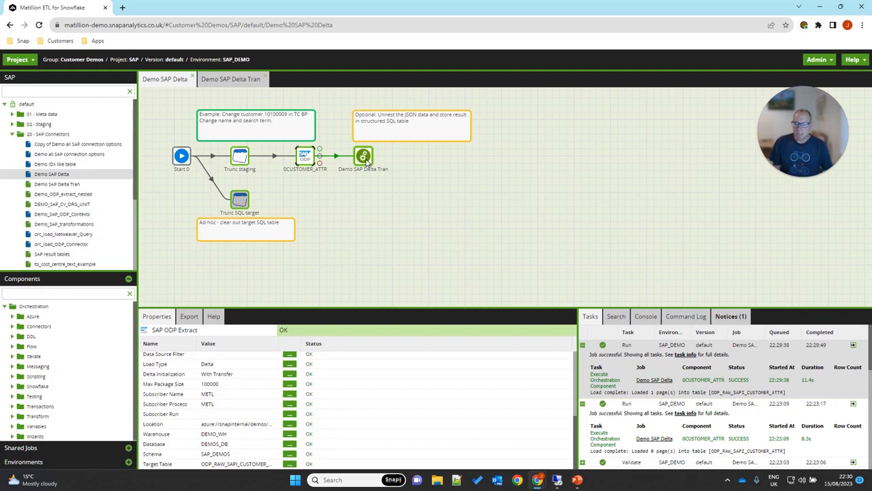
left_click(366, 158)
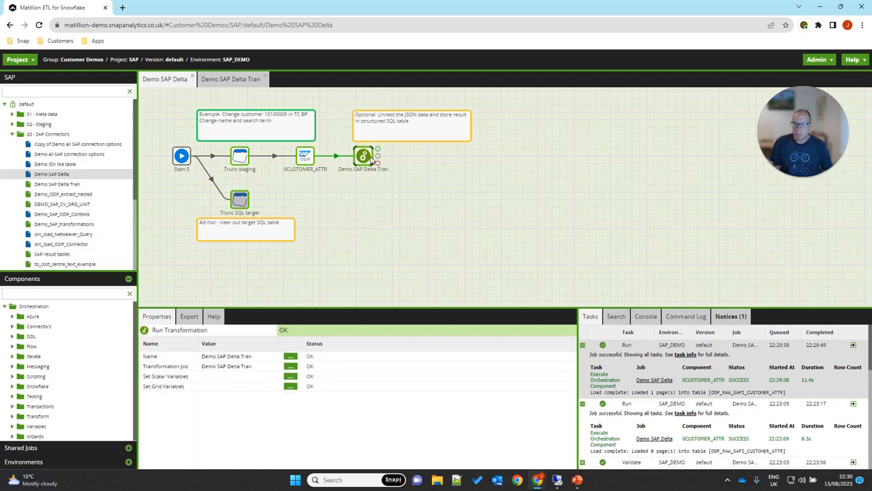
double_click(369, 161)
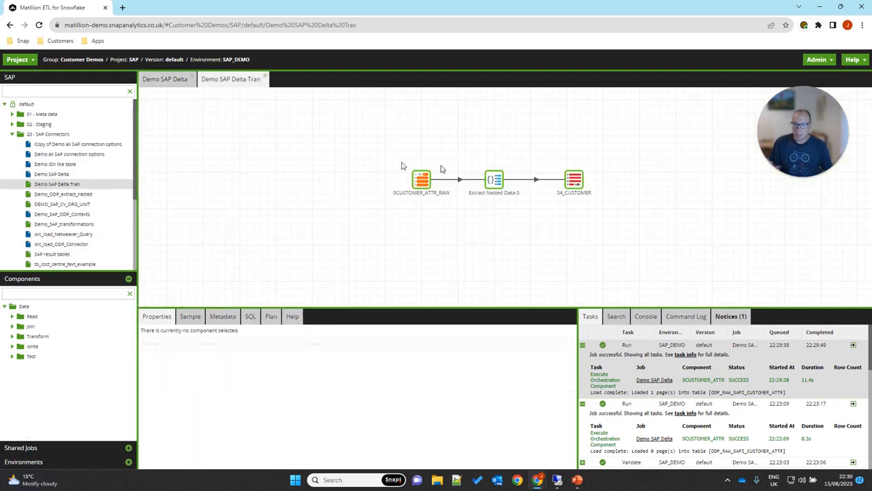
right_click(383, 236)
left_click(434, 252)
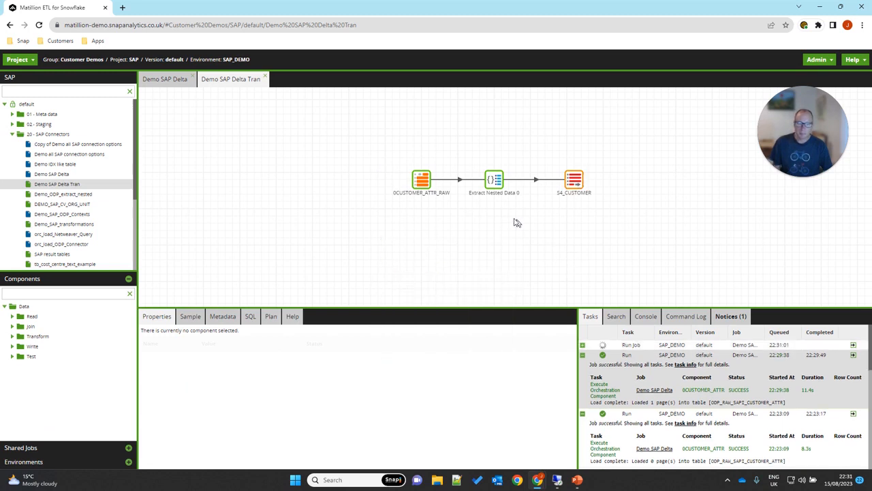
Return to the Snowflake worksheet and rerun the single-customer query on the unnested S4_CUSTOMER table, including its WHERE clause.
key("alt+Tab")
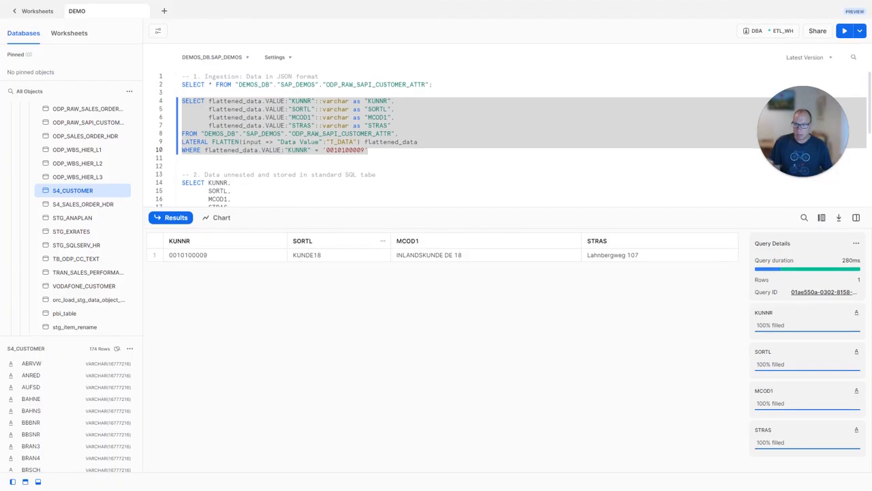
scroll(511, 139, "down", 2)
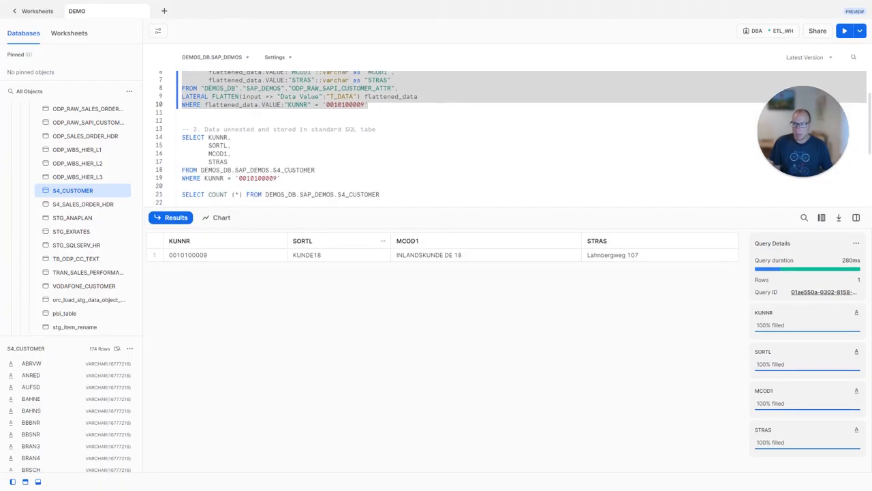
left_click_drag(182, 137, 281, 178)
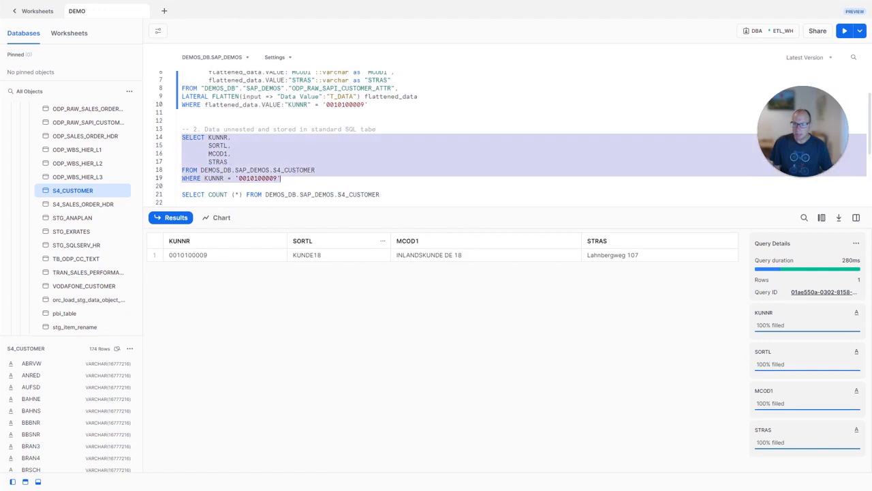
left_click(845, 30)
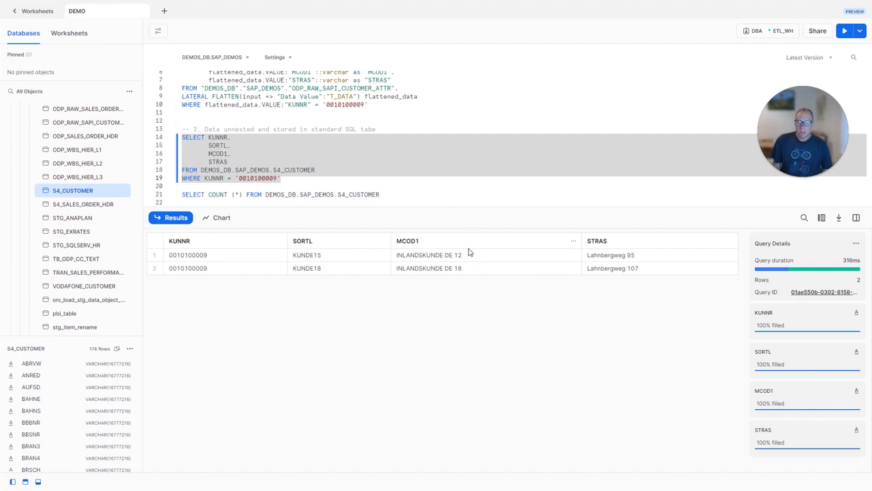
Switch to the PowerPoint slide show on ODP: Operational Data Provisioning.
key("alt+Tab")
key("alt+Tab")
key("alt+Tab")
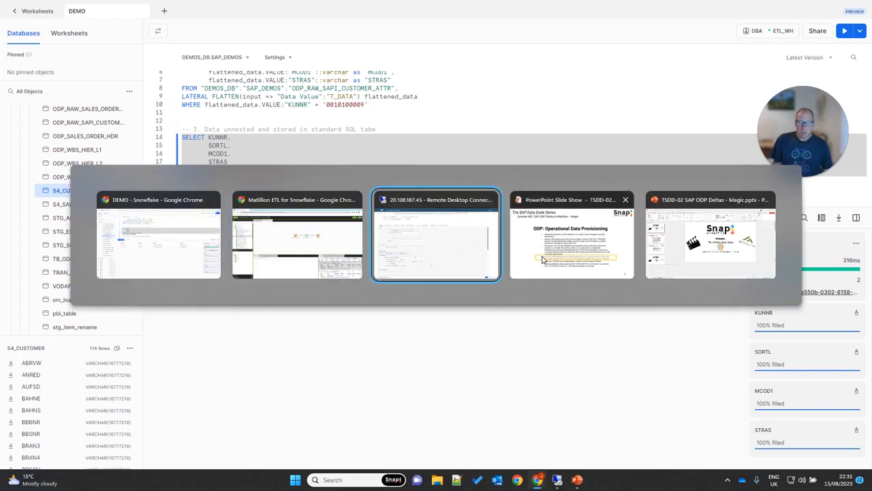